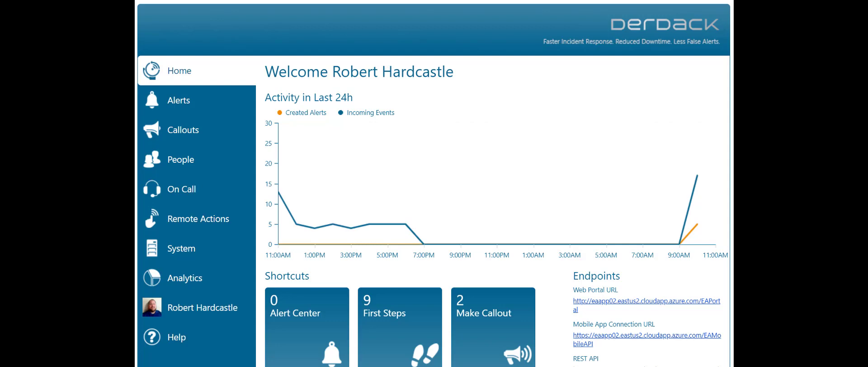
Open the Create ServiceNow Incident remote action from Remote Actions and show its Action settings
{"action": "left_click", "coordinate": [201, 219]}
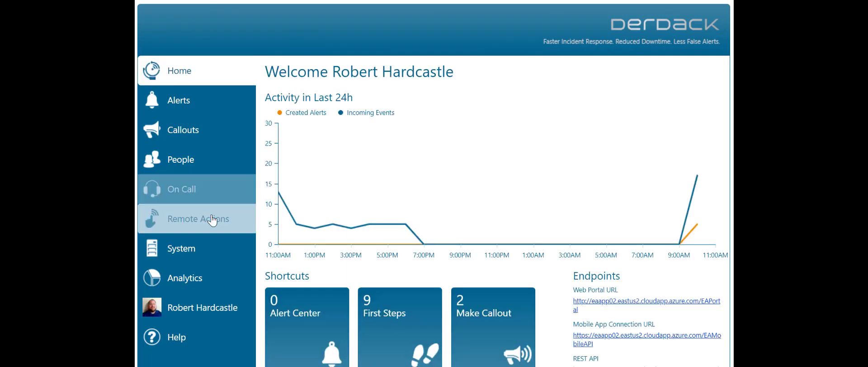
{"action": "left_click", "coordinate": [206, 220]}
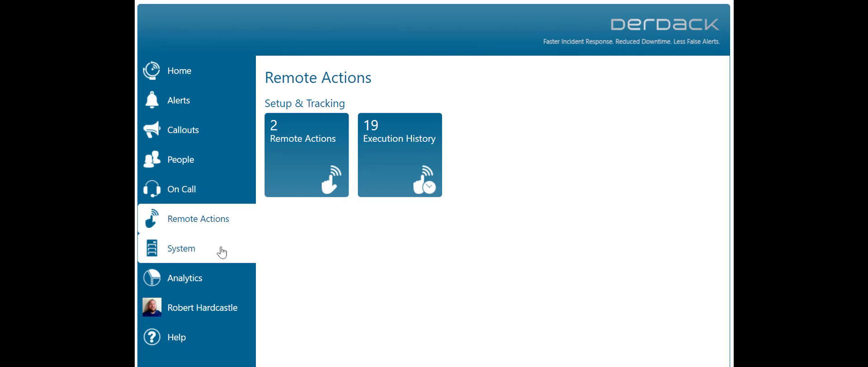
{"action": "left_click", "coordinate": [283, 168]}
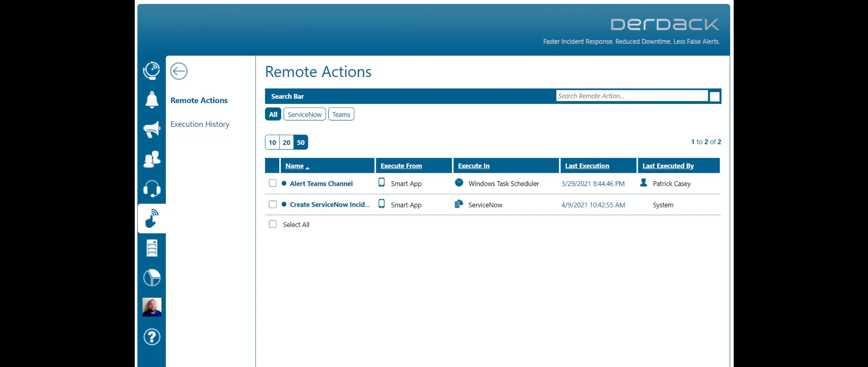
{"action": "left_click", "coordinate": [319, 206]}
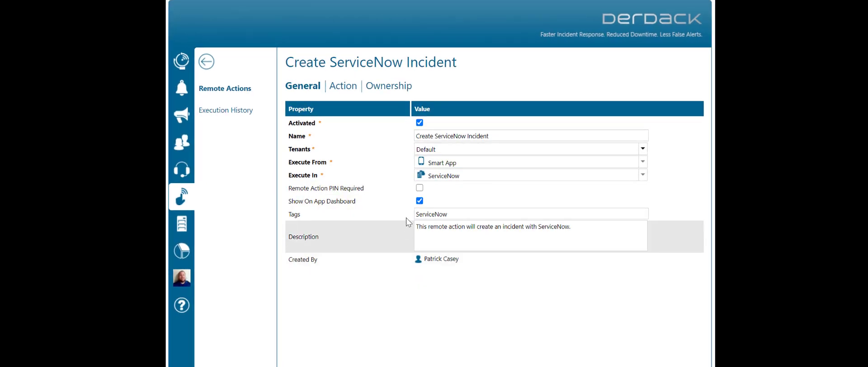
{"action": "left_click", "coordinate": [419, 198]}
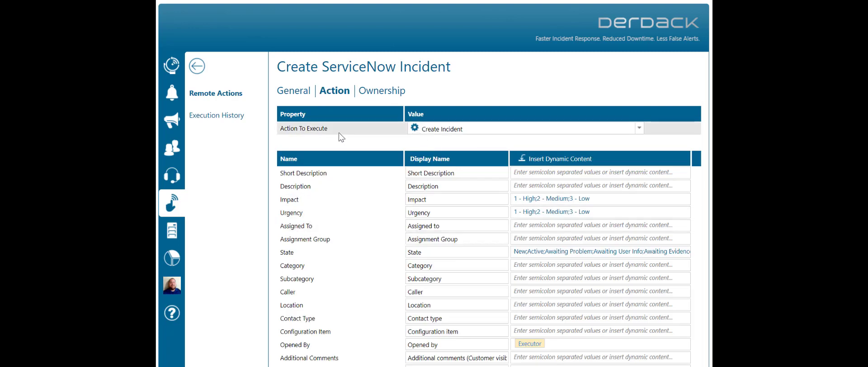
Choose ServiceNow > Create Incident as the action to execute, then go to the Alerts overview
{"action": "left_click", "coordinate": [338, 132]}
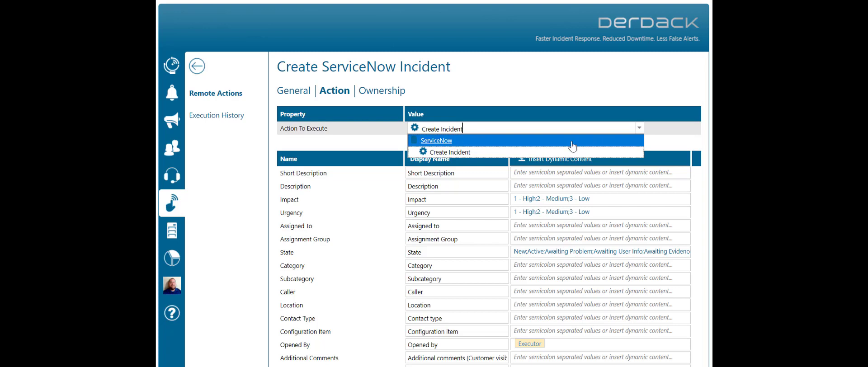
{"action": "left_click", "coordinate": [443, 141]}
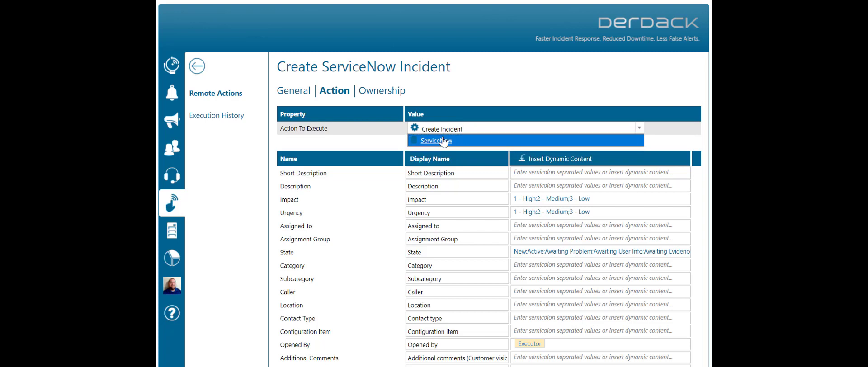
{"action": "left_click", "coordinate": [443, 141]}
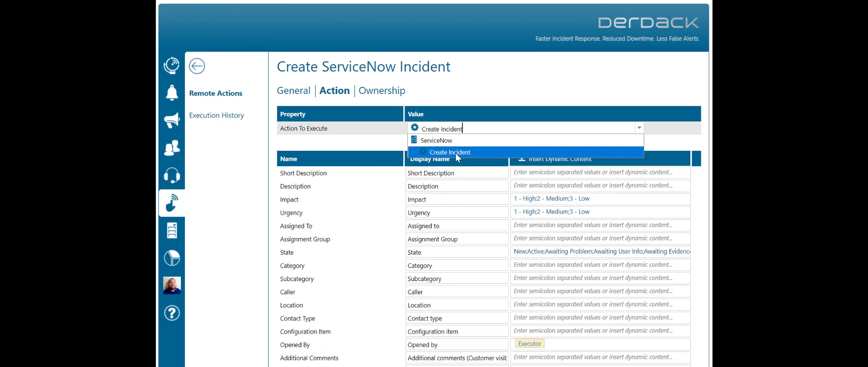
{"action": "left_click", "coordinate": [457, 158]}
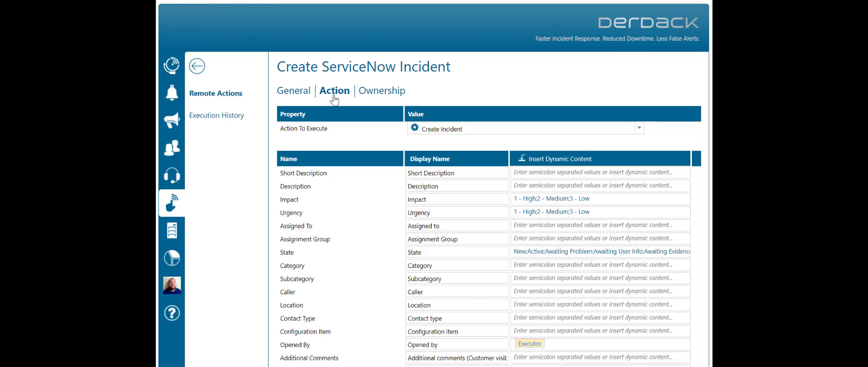
{"action": "left_click", "coordinate": [171, 95]}
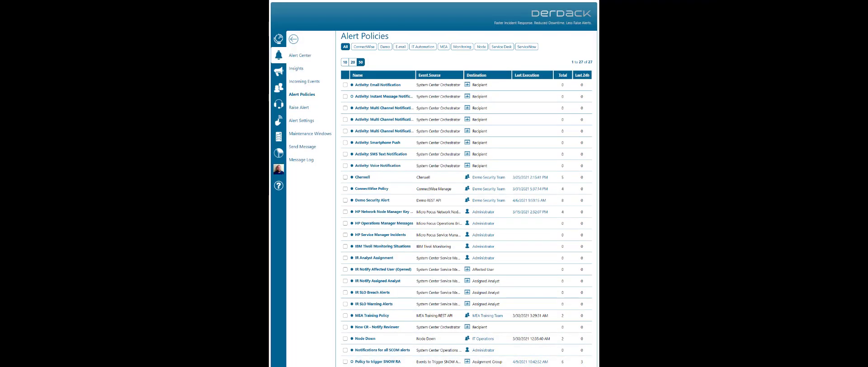
Open the Policy to trigger SNOW RA policy and view its Is New Event equals 1 condition
{"action": "left_click", "coordinate": [388, 362]}
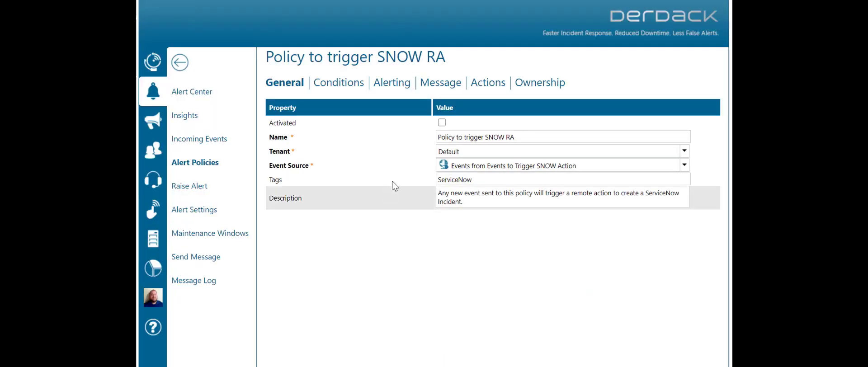
{"action": "left_click", "coordinate": [338, 83]}
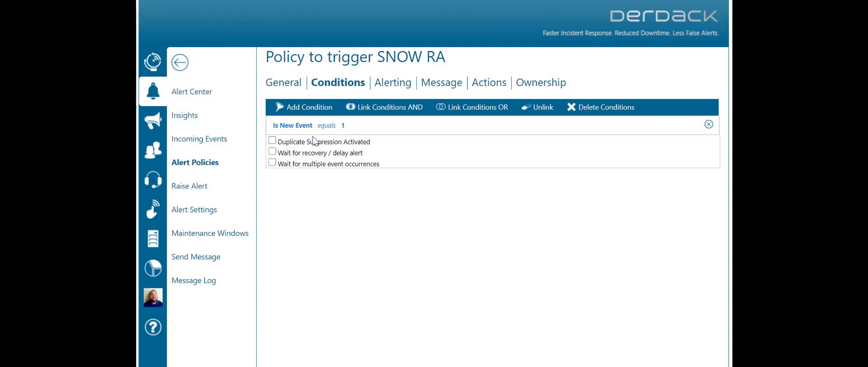
Keep a single Tier Escalation tier alerting Assignment Group via Find and Follow User, removing the extra tier
{"action": "left_click", "coordinate": [392, 85]}
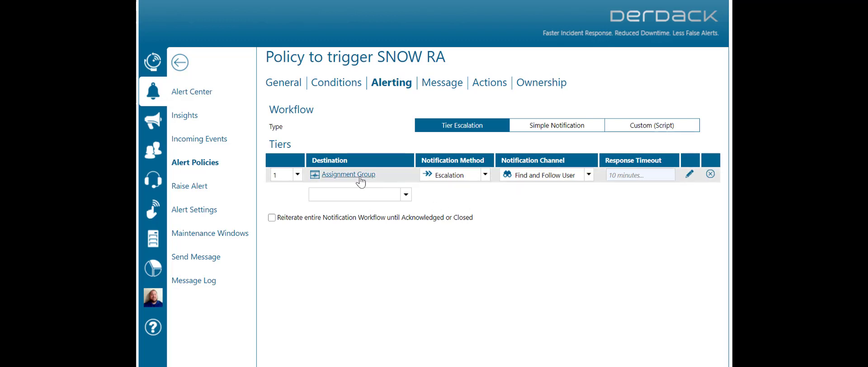
{"action": "left_click", "coordinate": [357, 194]}
{"action": "left_click", "coordinate": [347, 238]}
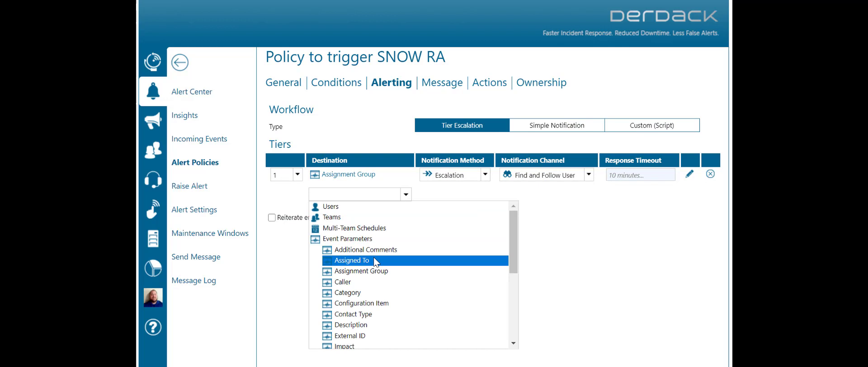
{"action": "left_click", "coordinate": [392, 271]}
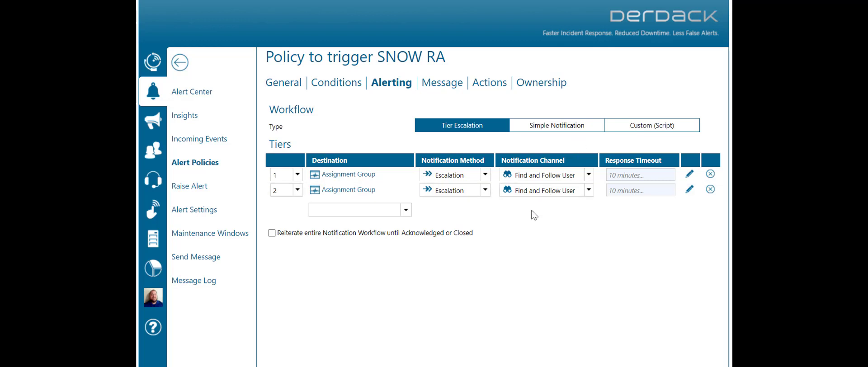
{"action": "left_click", "coordinate": [710, 189]}
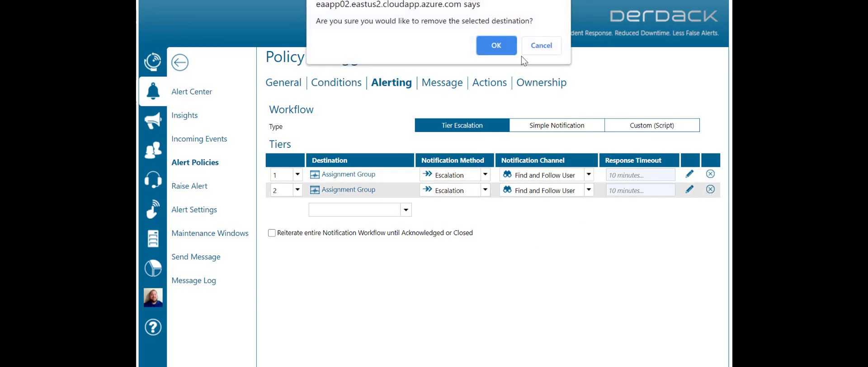
{"action": "left_click", "coordinate": [491, 47]}
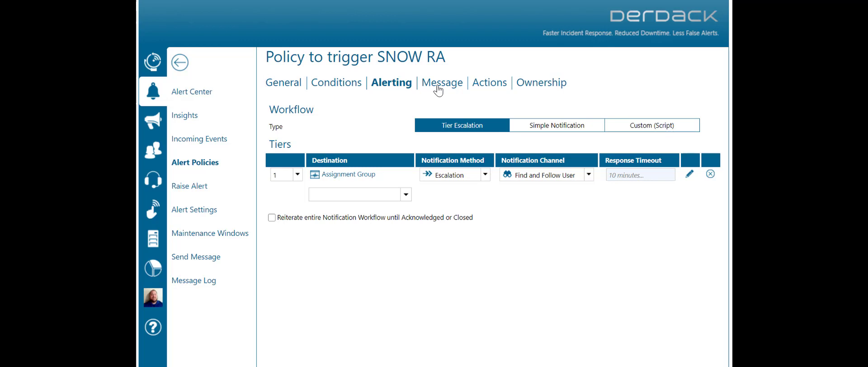
Review the policy's recommended actions, with Create ServiceNow Incident set to Auto-run
{"action": "left_click", "coordinate": [483, 88]}
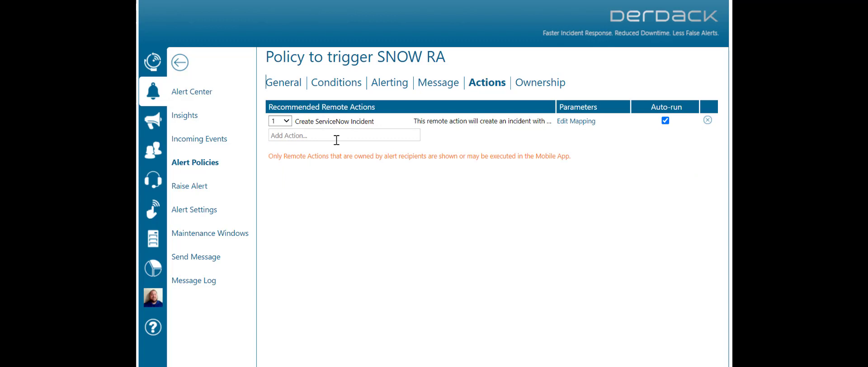
{"action": "left_click", "coordinate": [336, 138]}
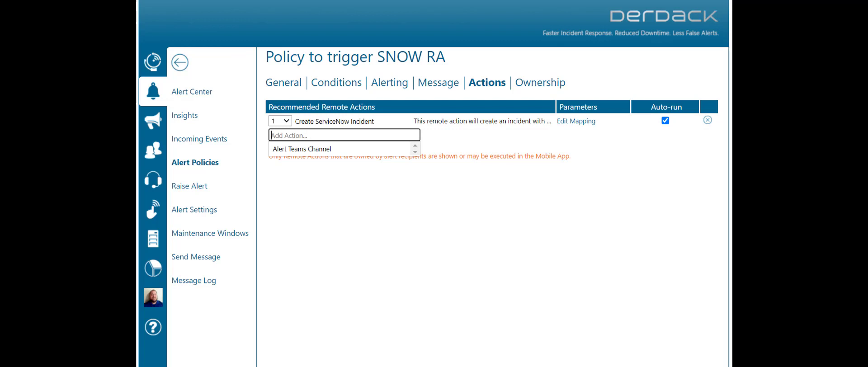
{"action": "left_click", "coordinate": [153, 209]}
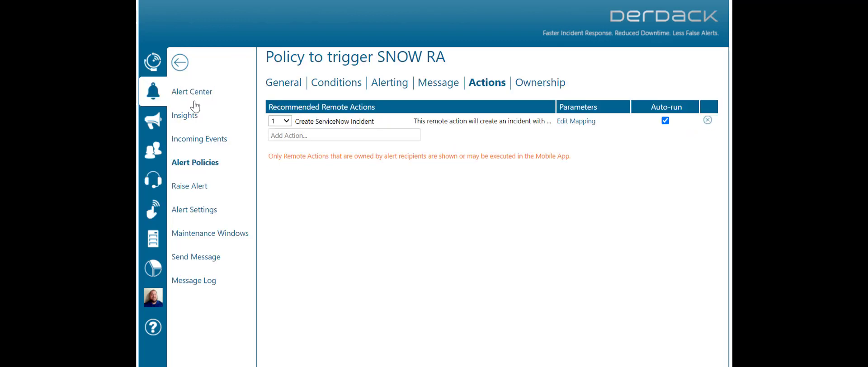
{"action": "left_click", "coordinate": [351, 134]}
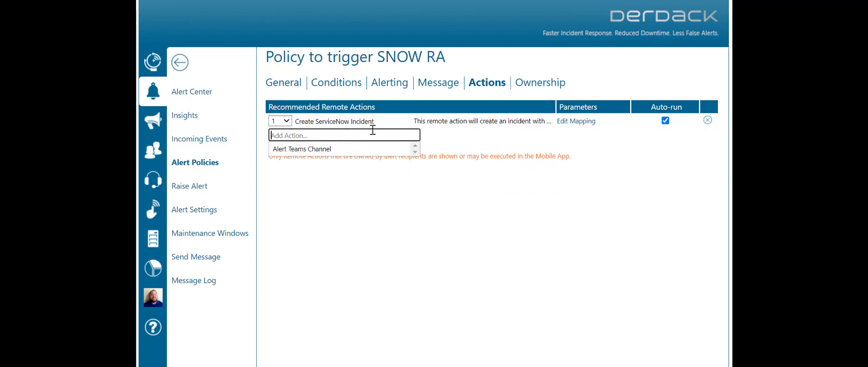
{"action": "left_click", "coordinate": [587, 151]}
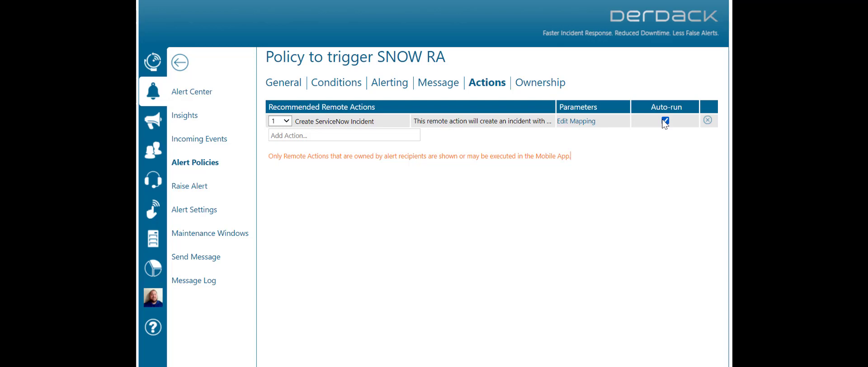
{"action": "left_click", "coordinate": [573, 122]}
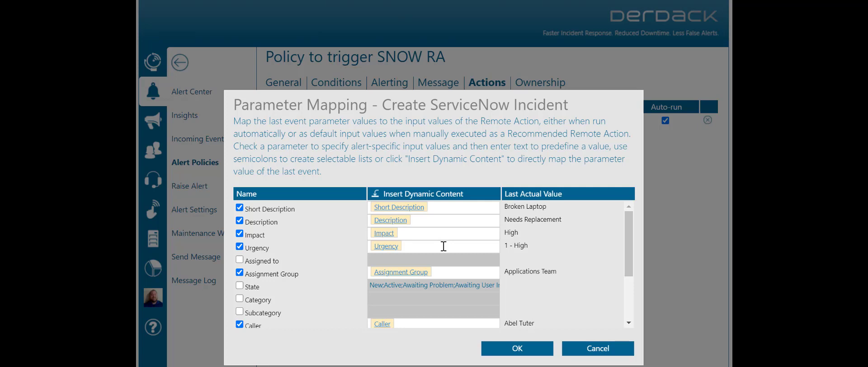
{"action": "scroll", "coordinate": [443, 245], "scroll_direction": "down", "scroll_amount": 3}
{"action": "scroll", "coordinate": [541, 297], "scroll_direction": "up", "scroll_amount": 3}
{"action": "scroll", "coordinate": [274, 280], "scroll_direction": "down", "scroll_amount": 3}
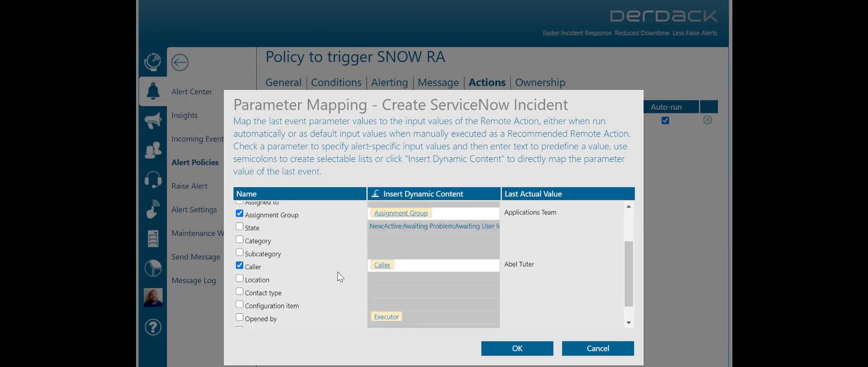
{"action": "scroll", "coordinate": [273, 276], "scroll_direction": "down", "scroll_amount": 1}
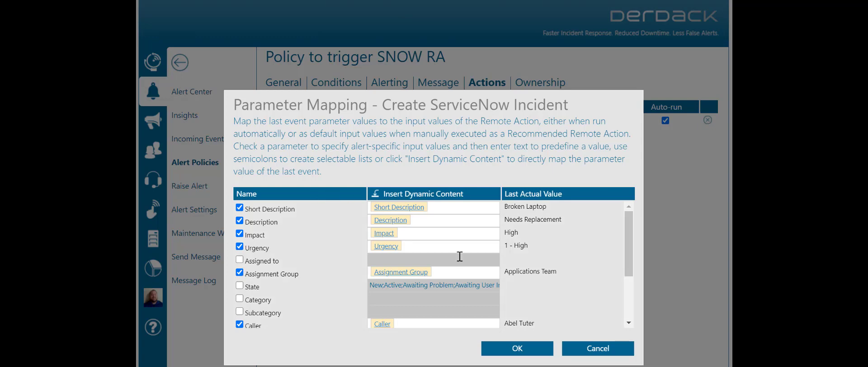
{"action": "left_click", "coordinate": [517, 349]}
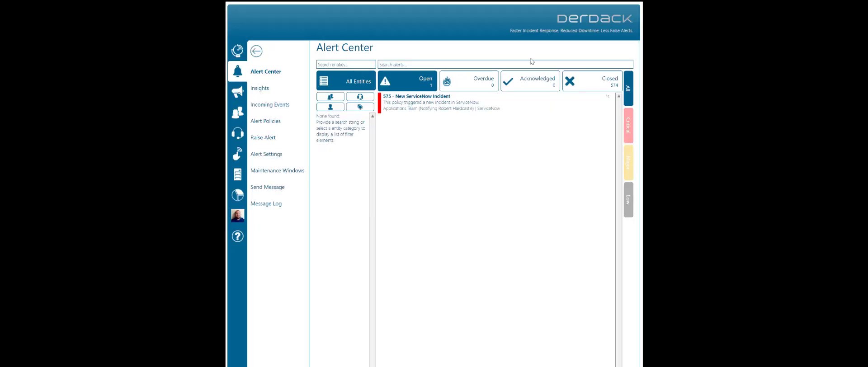
Check alert 575, then open alert 576 for Broken Laptop incident INC0010154
{"action": "left_click", "coordinate": [443, 112]}
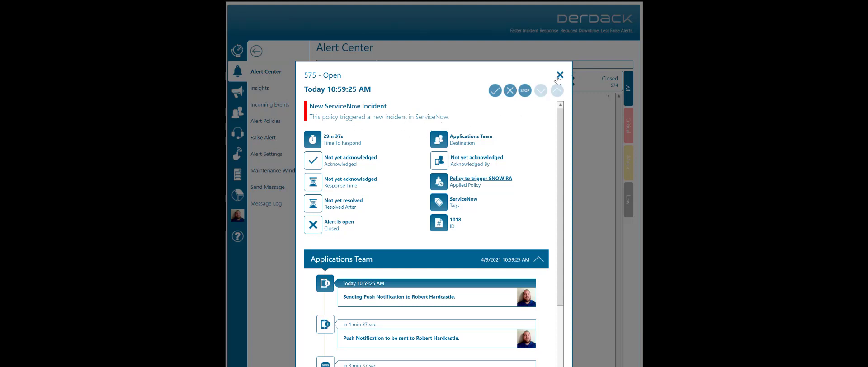
{"action": "left_click", "coordinate": [560, 75]}
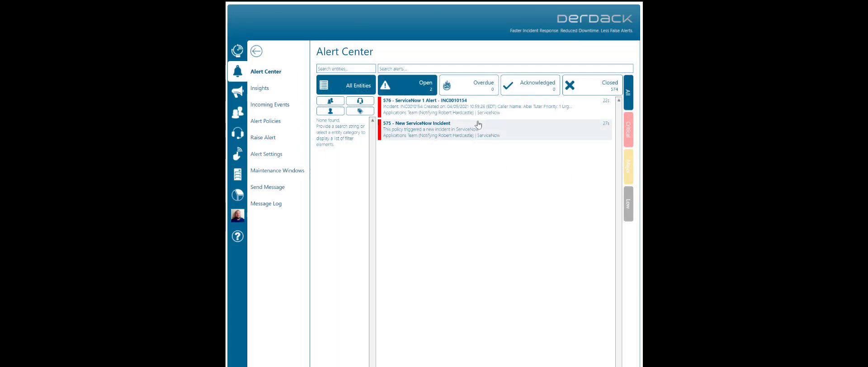
{"action": "left_click", "coordinate": [449, 114]}
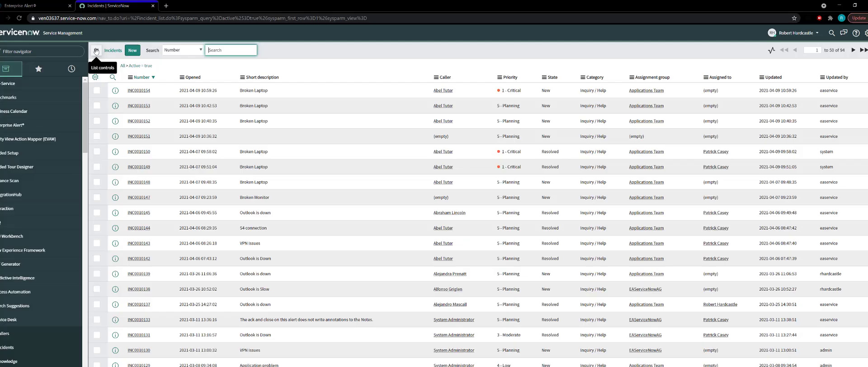
Refresh the ServiceNow incident list and open incident INC0010154
{"action": "left_click", "coordinate": [96, 51]}
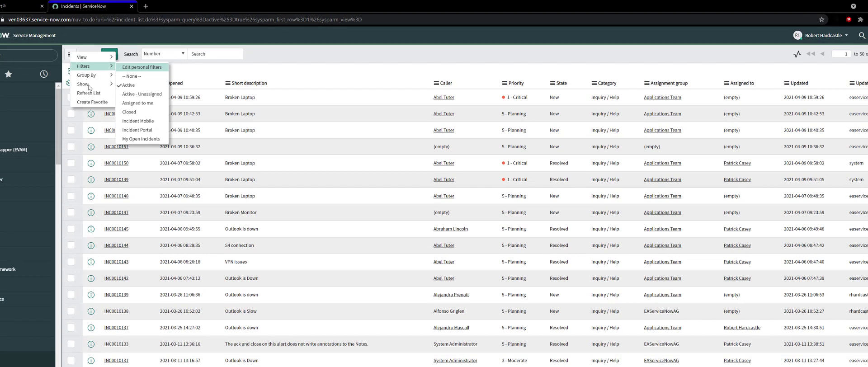
{"action": "left_click", "coordinate": [132, 90]}
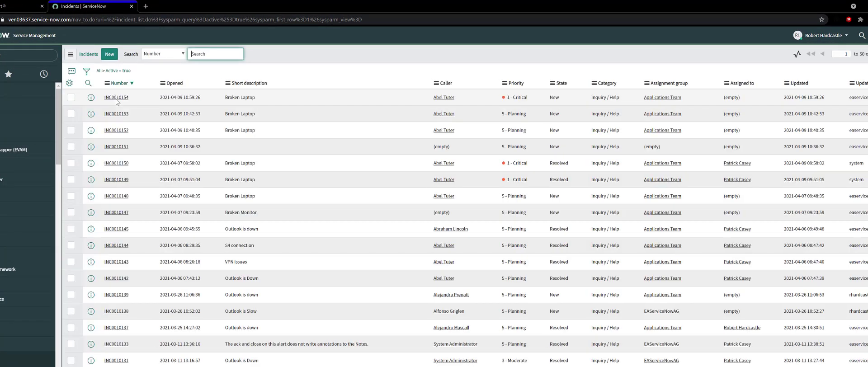
{"action": "left_click", "coordinate": [118, 97]}
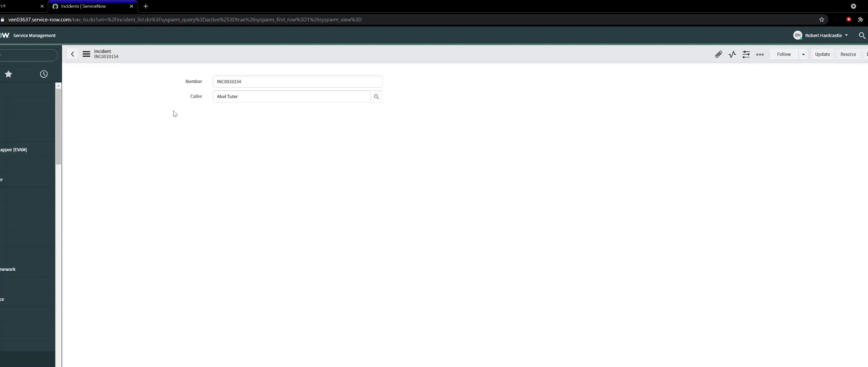